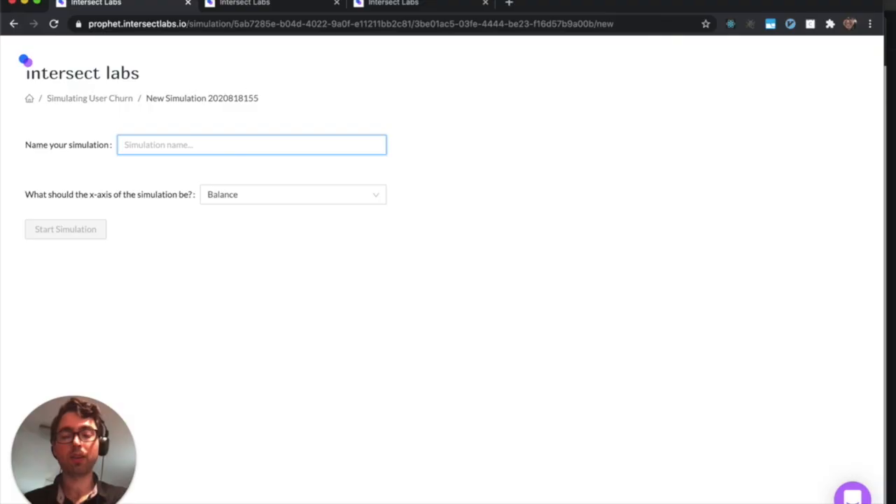
# Step: Name the simulation "Churn and Age", choose Age as its x-axis and start it
pyautogui.write('Churn and Age')
pyautogui.click(355, 194)
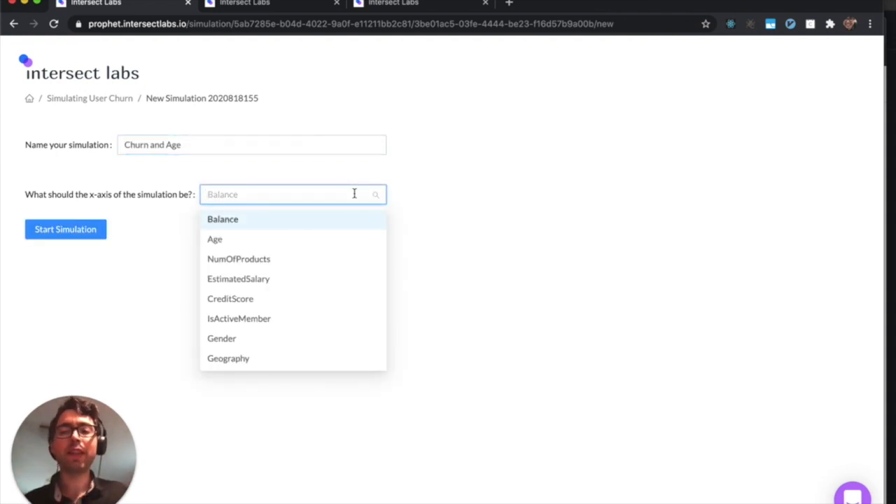
pyautogui.write('and Age')
pyautogui.click(306, 223)
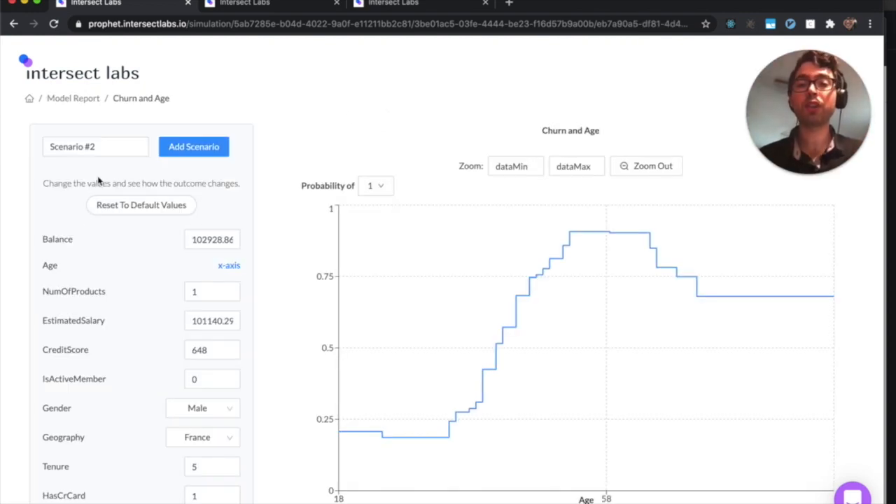
# Step: Add a scenario named "Active users" with IsActiveMember set to 1
pyautogui.scroll(-1, 115, 273)
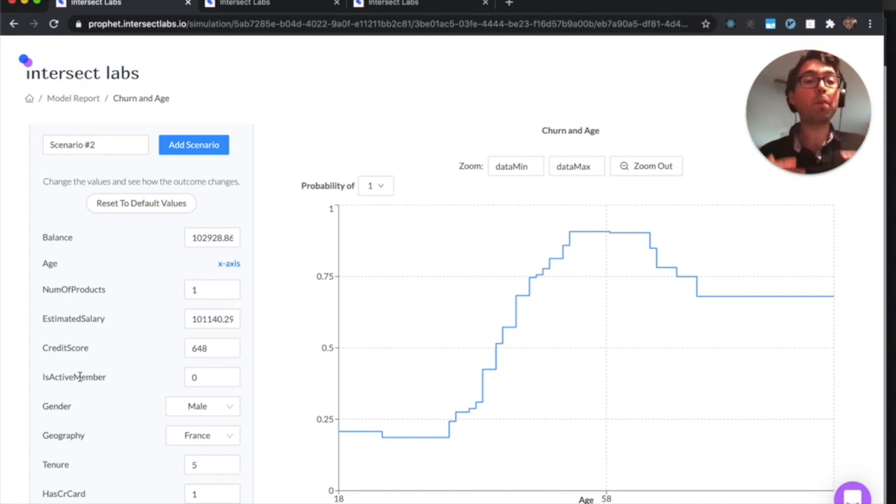
pyautogui.click(205, 377)
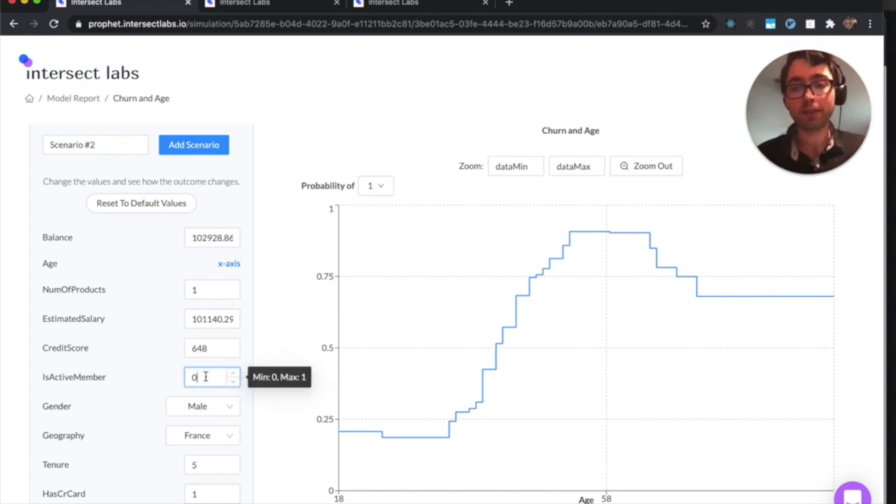
pyautogui.click(166, 384)
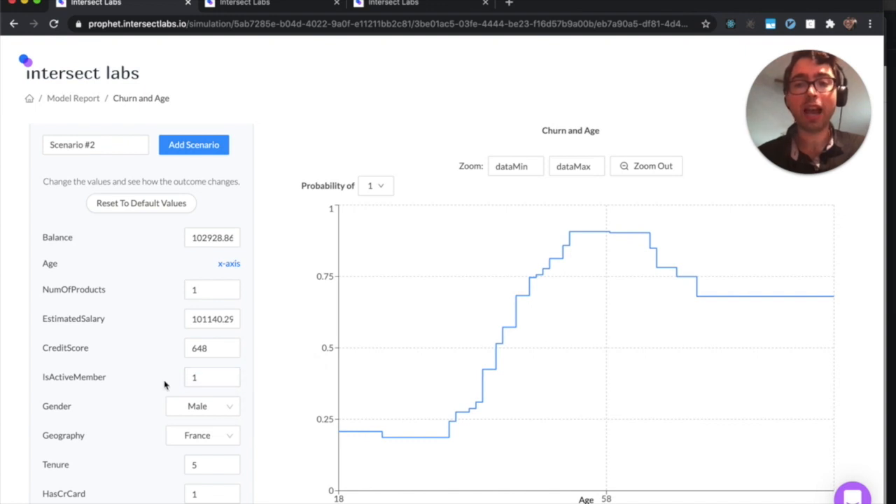
pyautogui.click(124, 146)
pyautogui.hotkey('ctrl', 'a')
pyautogui.write('A')
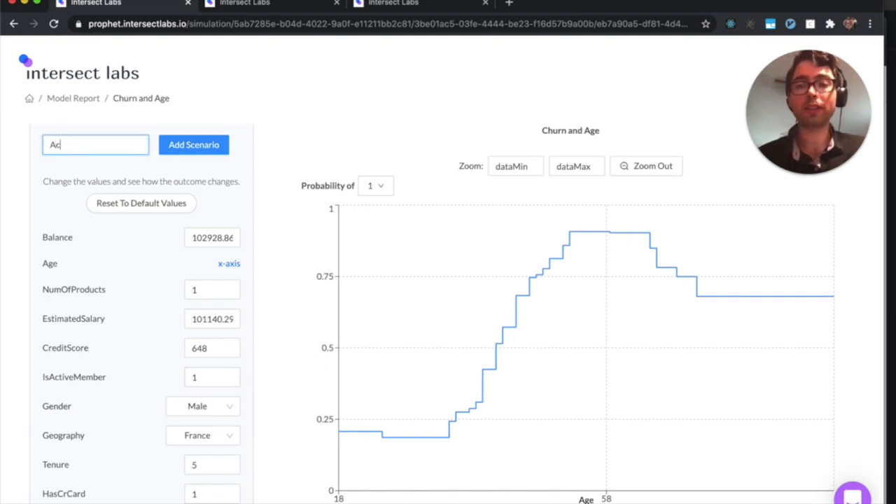
pyautogui.click(186, 147)
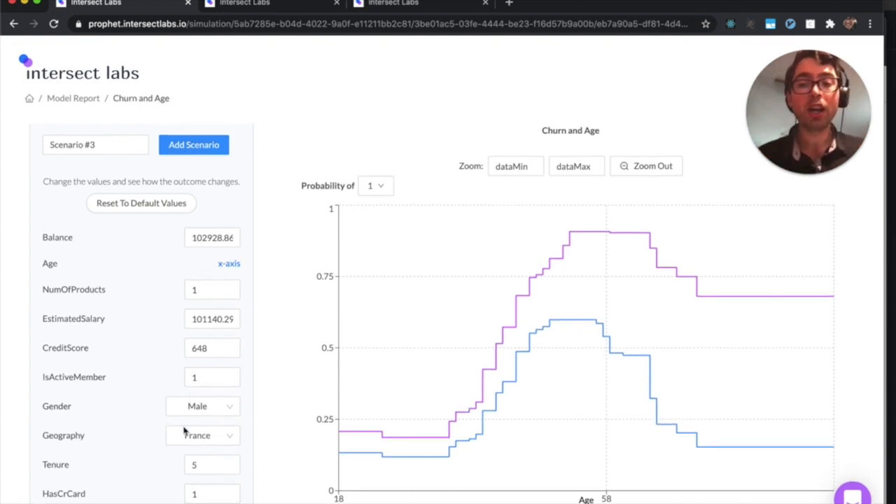
# Step: Add a scenario named "Max tenure, active users" with Tenure set to 10
pyautogui.click(197, 465)
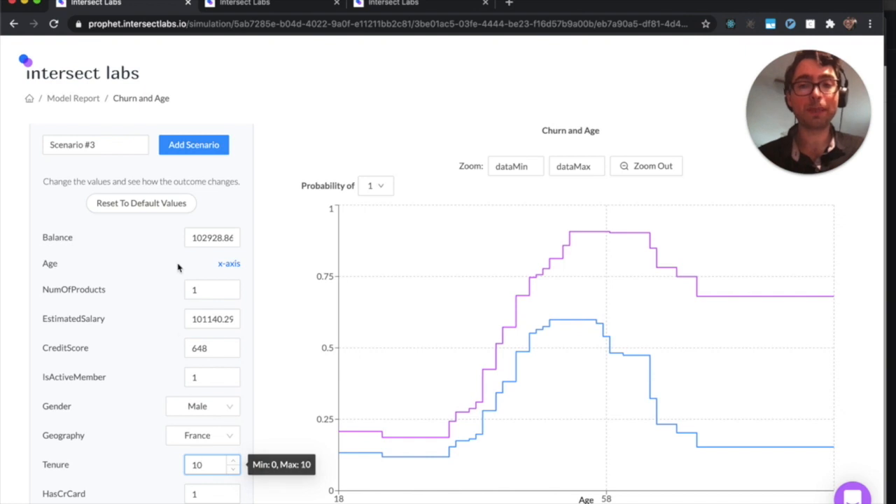
pyautogui.click(112, 153)
pyautogui.tripleClick(112, 153)
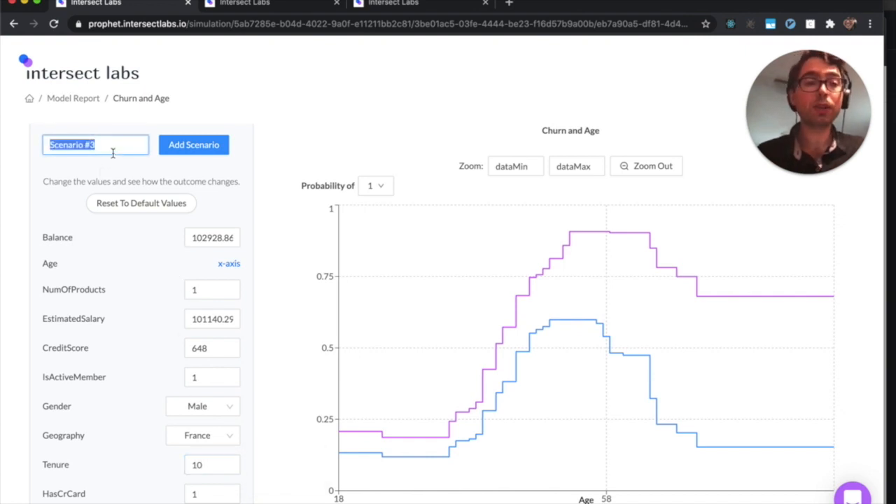
pyautogui.write('Max ten')
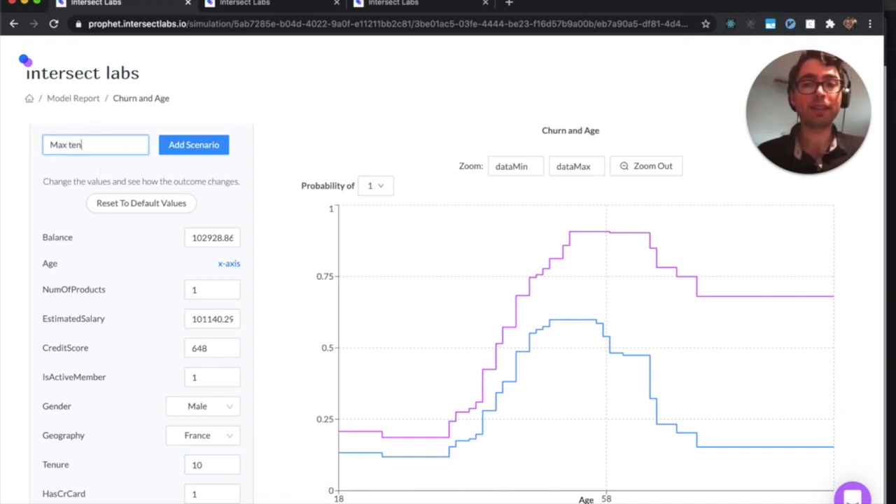
pyautogui.write('ure, active users')
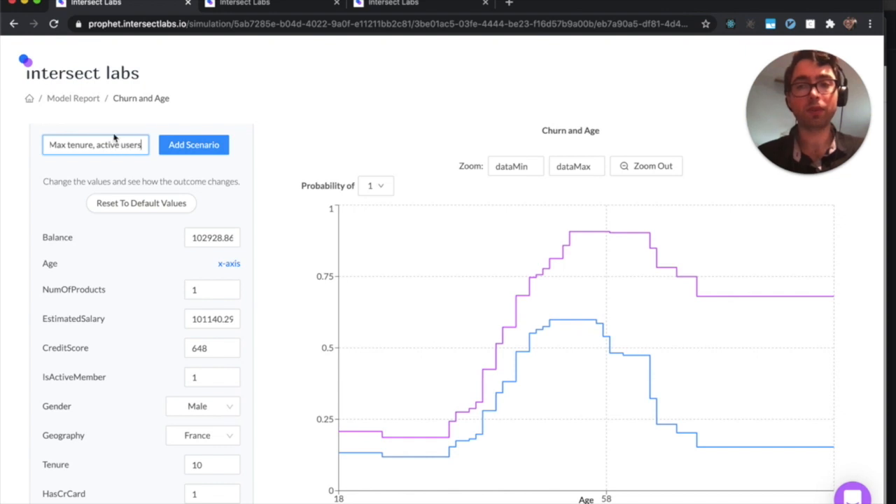
pyautogui.click(186, 147)
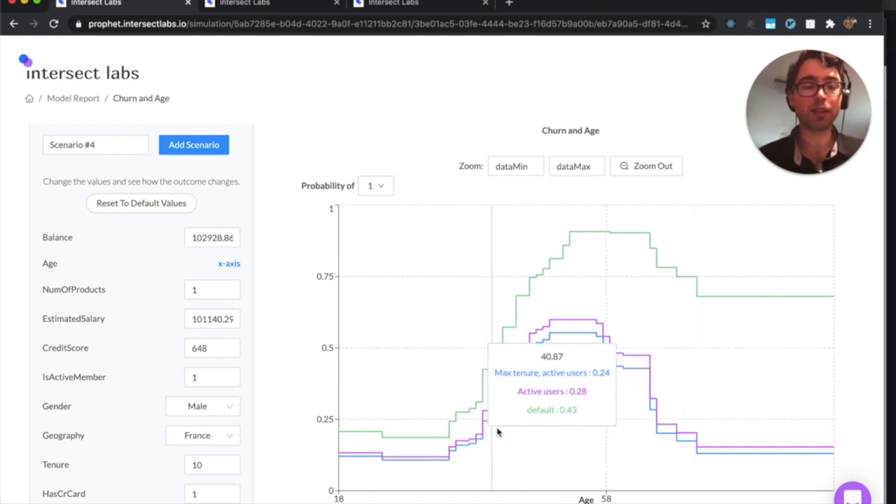
# Step: Compare the churn probability curves of the three scenarios around age 52 on the chart
pyautogui.scroll(5, 565, 404)
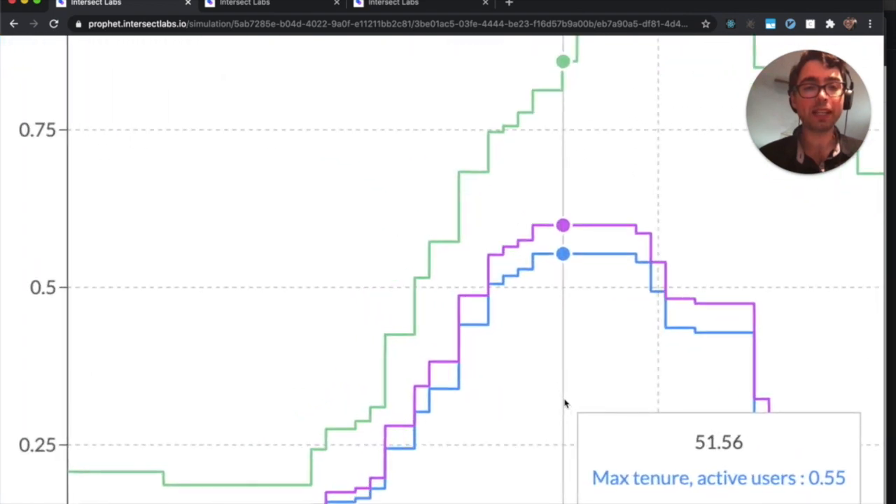
pyautogui.scroll(-5, 600, 398)
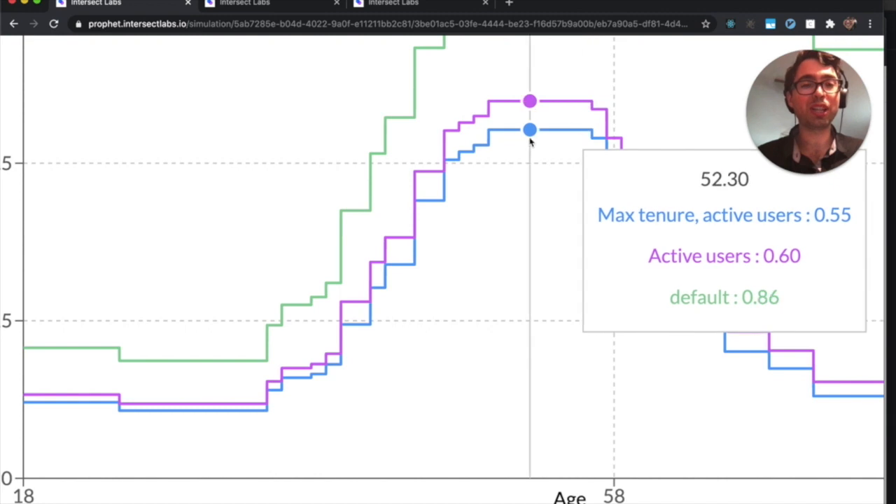
pyautogui.scroll(-5, 530, 143)
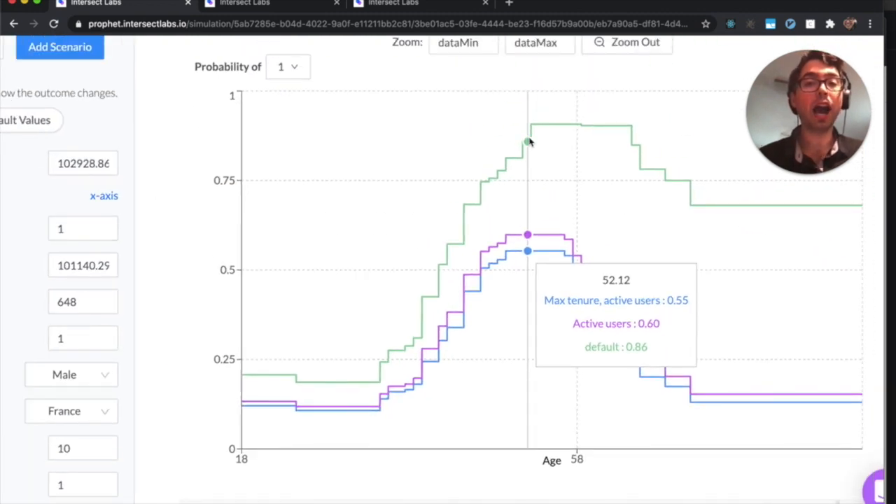
pyautogui.scroll(-3, 530, 142)
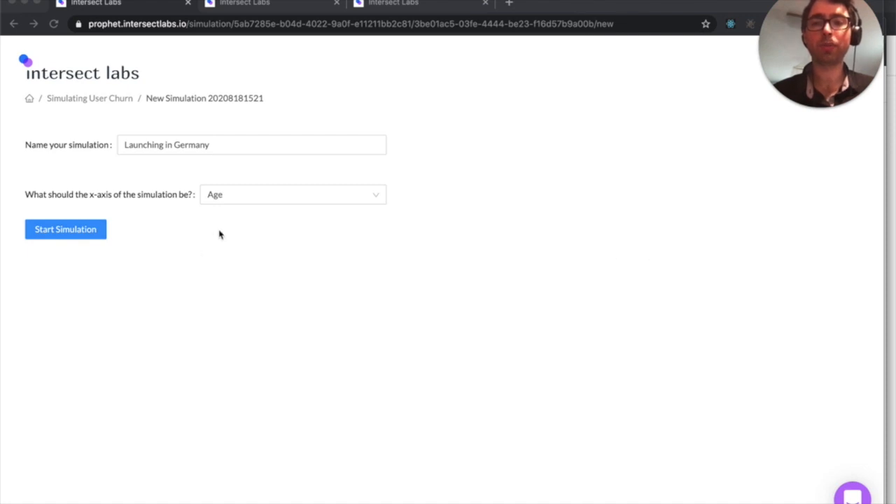
# Step: Start the "Launching in Germany" simulation over Age and add a "German women" scenario with Geography Germany and Gender Female
pyautogui.click(91, 237)
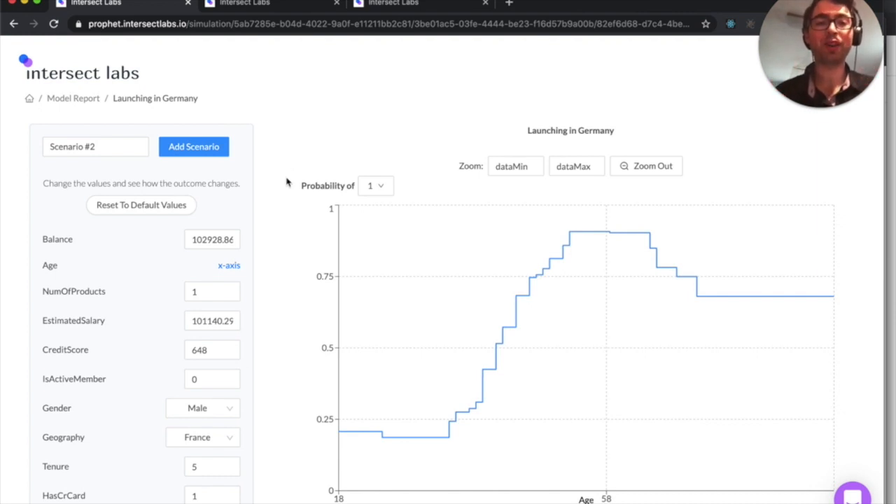
pyautogui.click(196, 436)
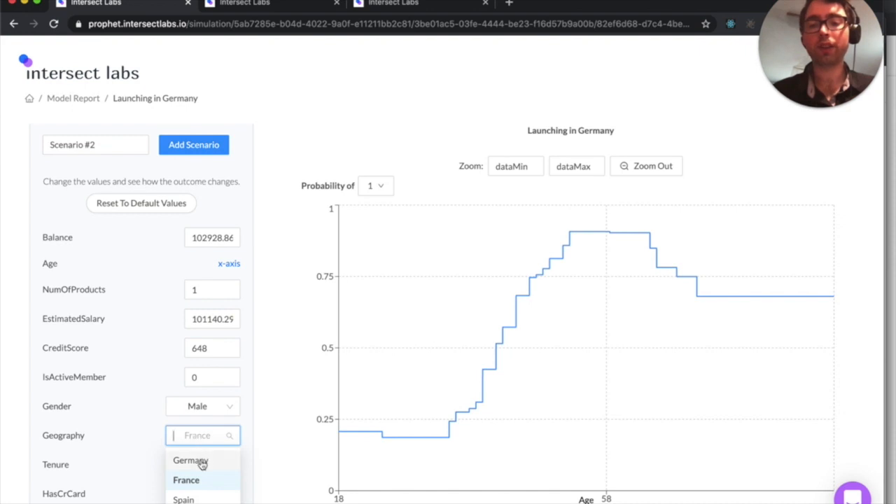
pyautogui.click(202, 462)
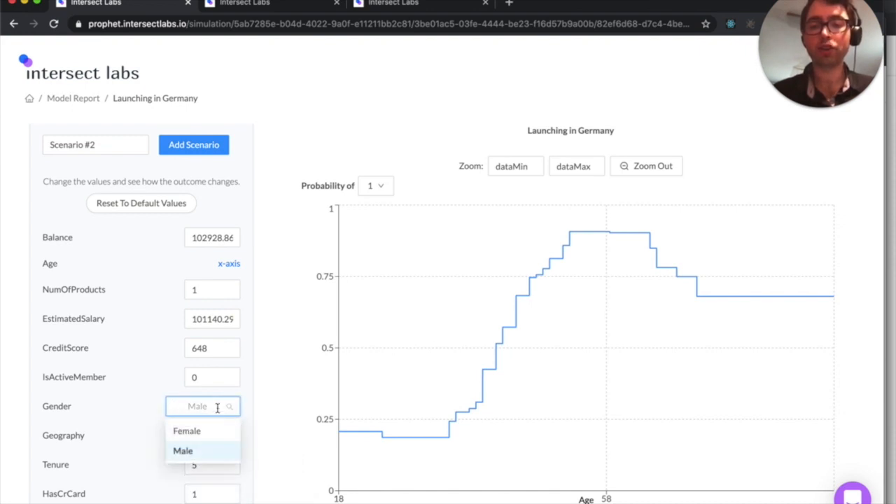
pyautogui.click(198, 431)
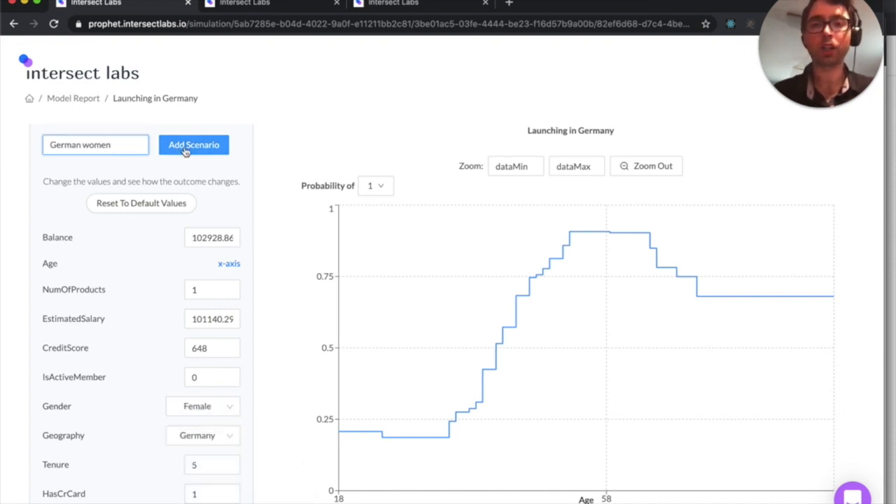
pyautogui.click(186, 149)
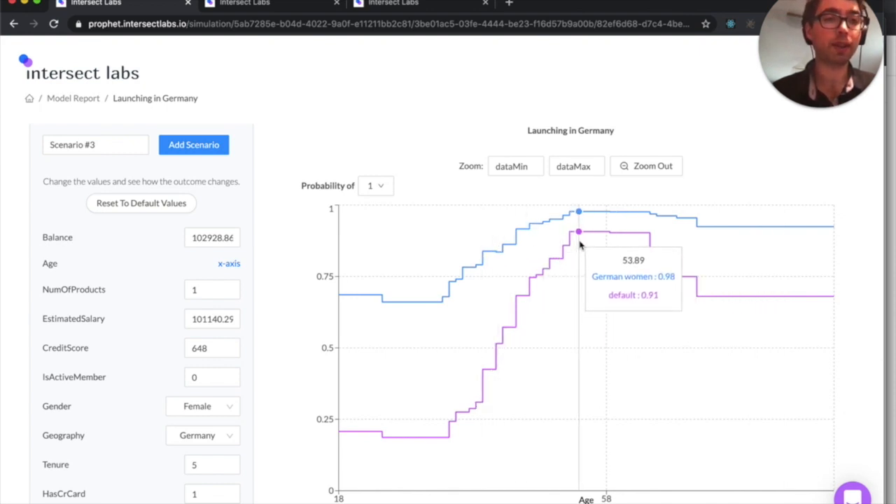
# Step: Add a "German men" scenario by setting Gender to Male for the German customers
pyautogui.click(205, 406)
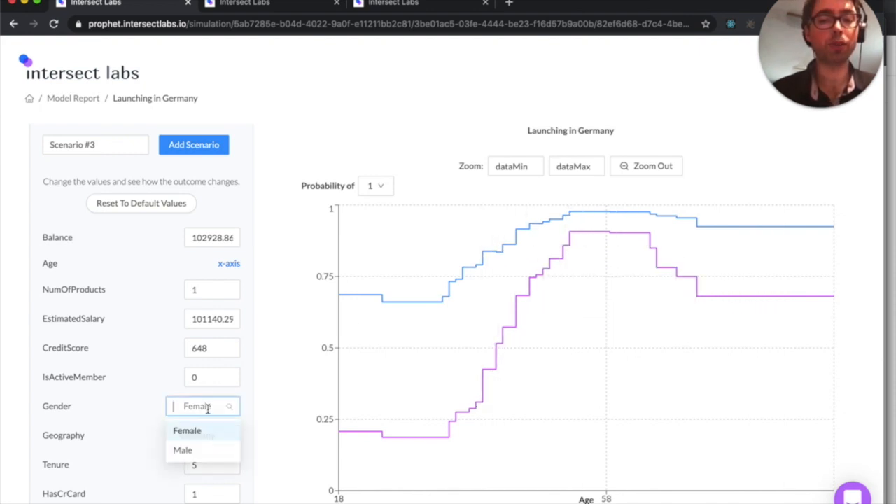
pyautogui.click(199, 450)
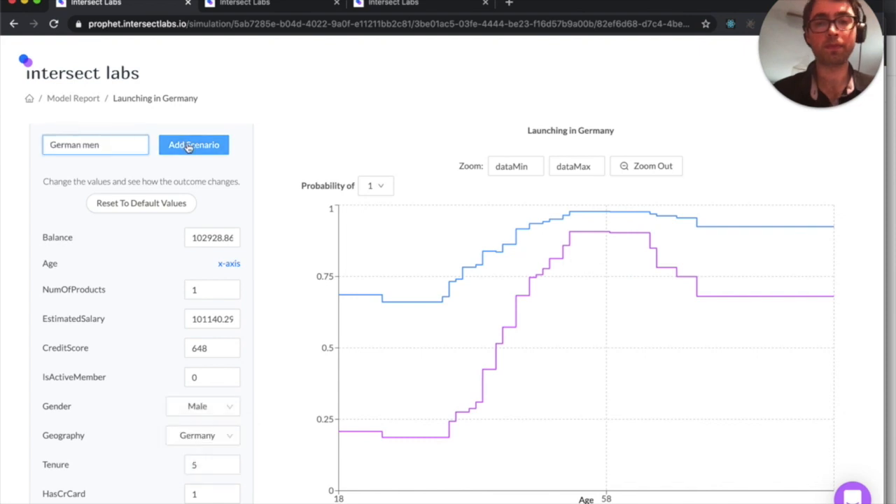
pyautogui.click(188, 146)
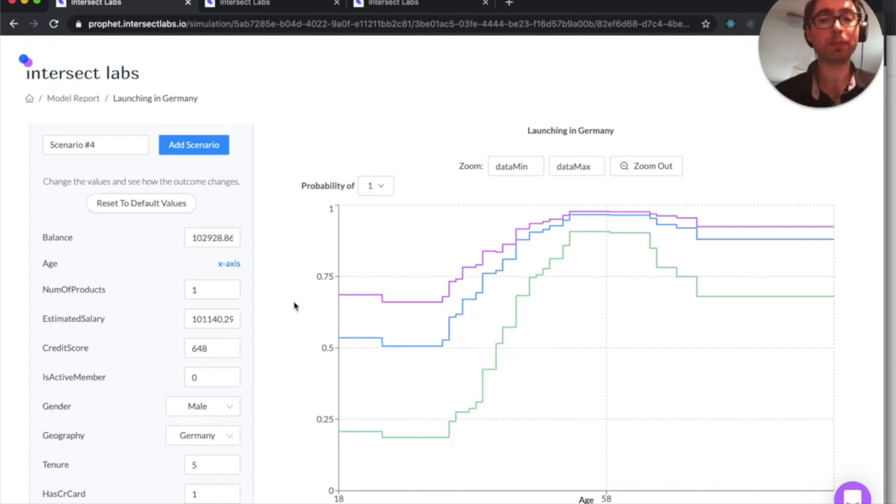
# Step: Add a scenario named "high credit score, german men" with CreditScore set to 700
pyautogui.doubleClick(199, 348)
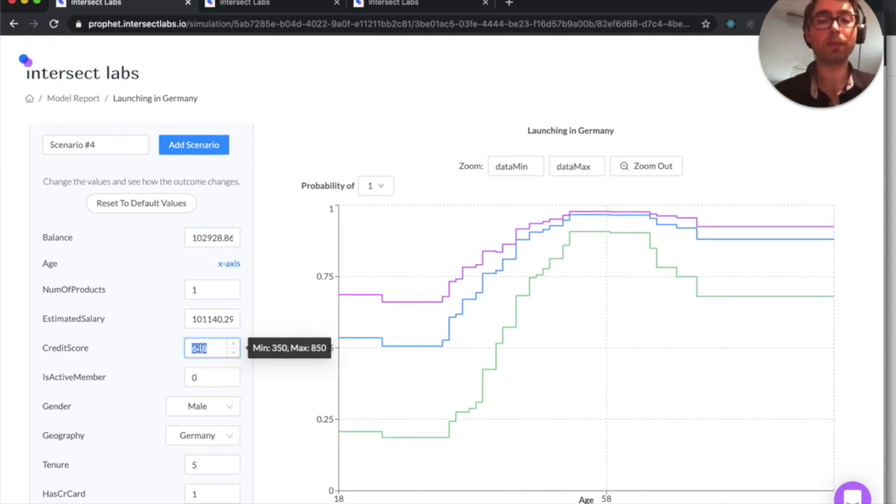
pyautogui.write('700')
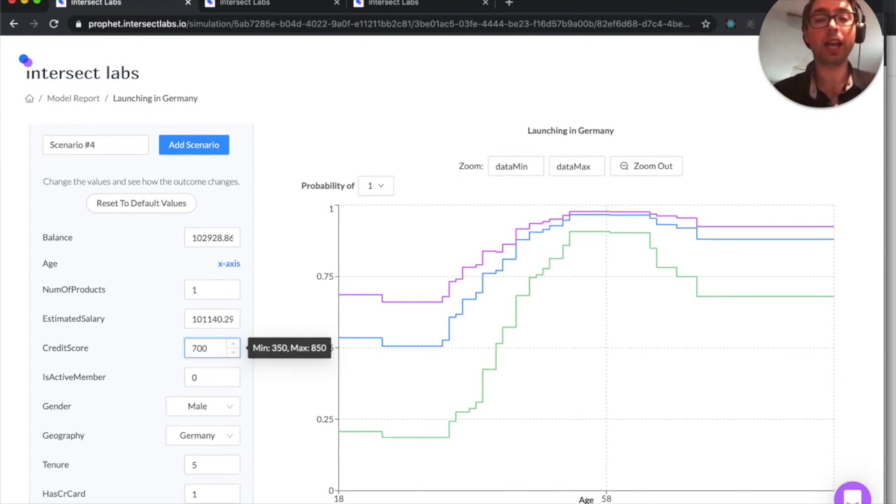
pyautogui.doubleClick(121, 147)
pyautogui.write('5')
pyautogui.click(209, 146)
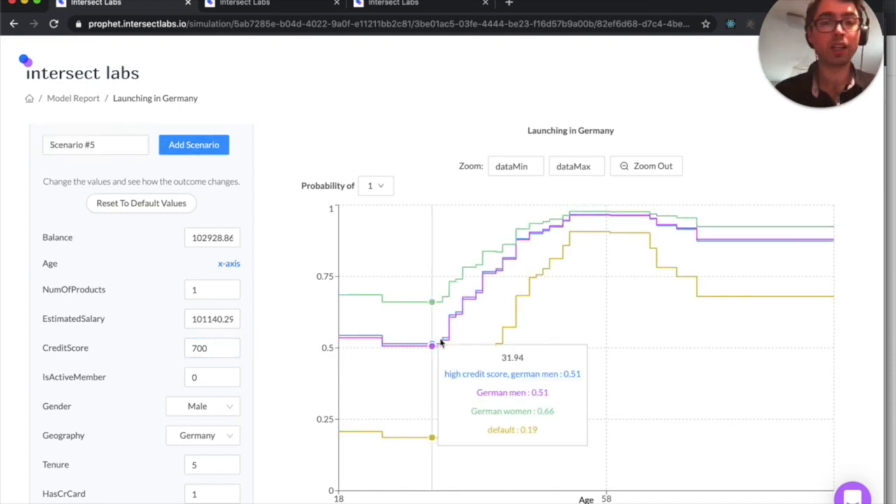